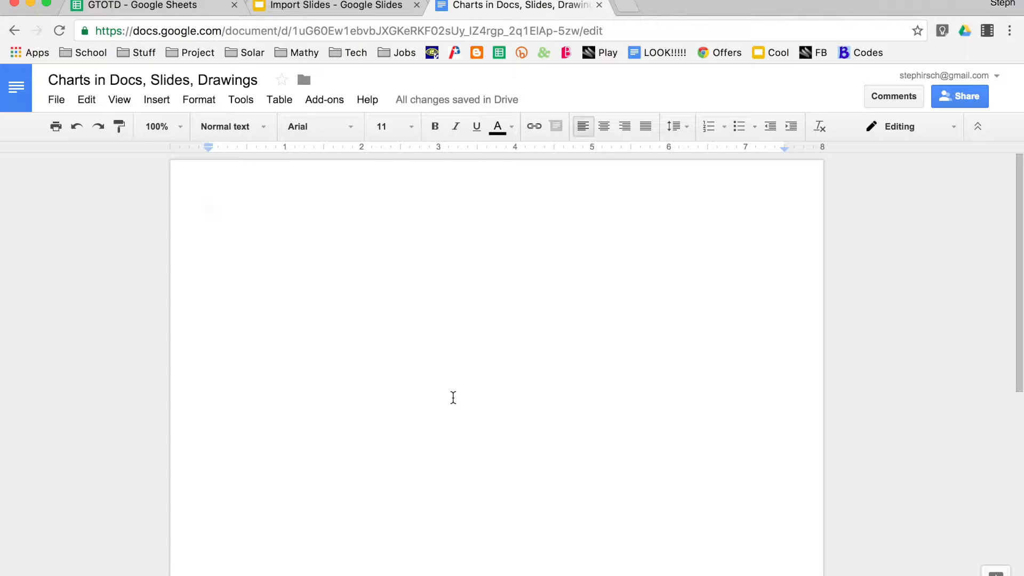
Insert a pie chart into the blank document
left_click(164, 103)
mouse_move(172, 216)
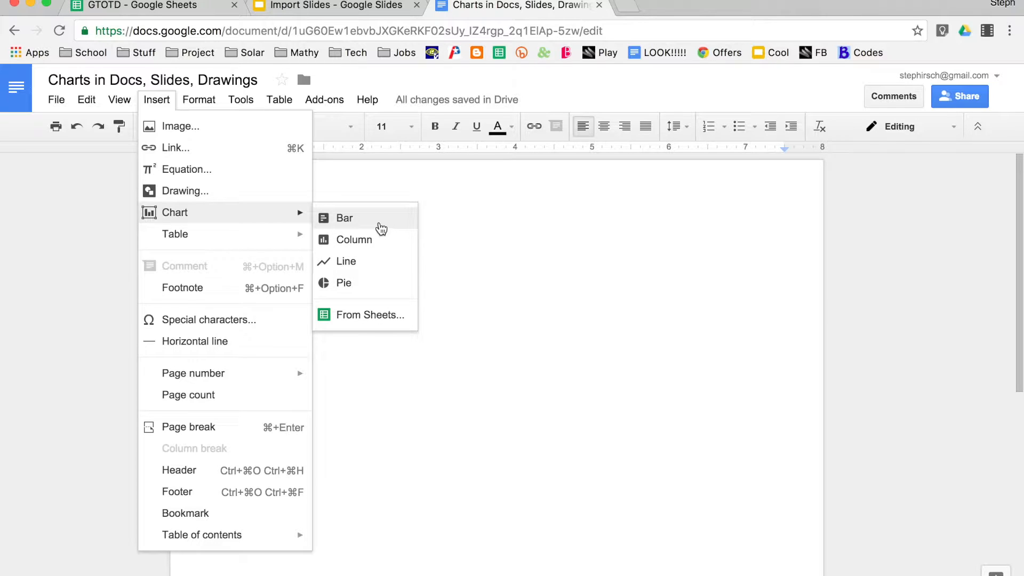
left_click(369, 285)
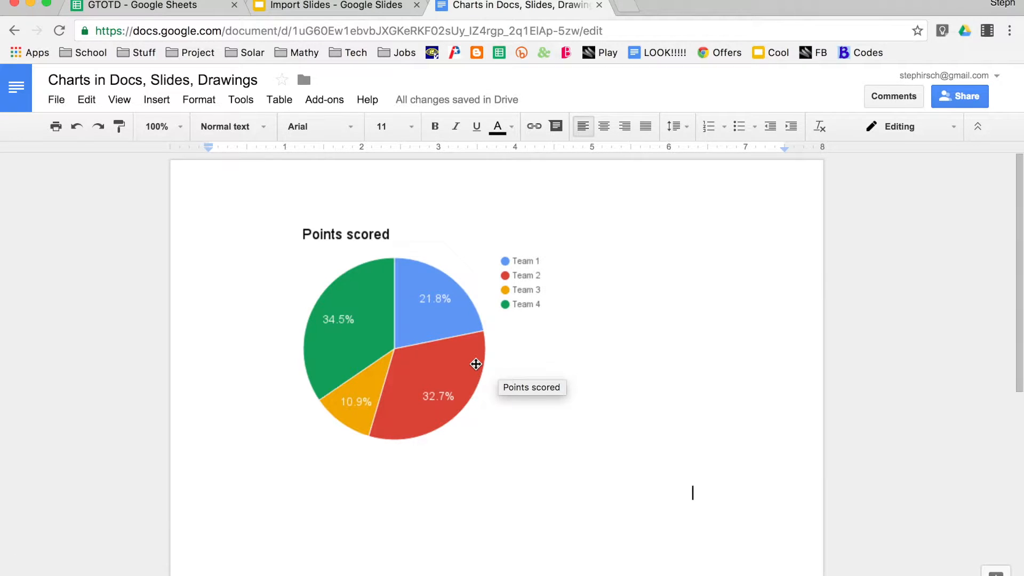
Open the pie chart's source spreadsheet in Google Sheets and move the chart to the side, clear of the team data
left_click(447, 367)
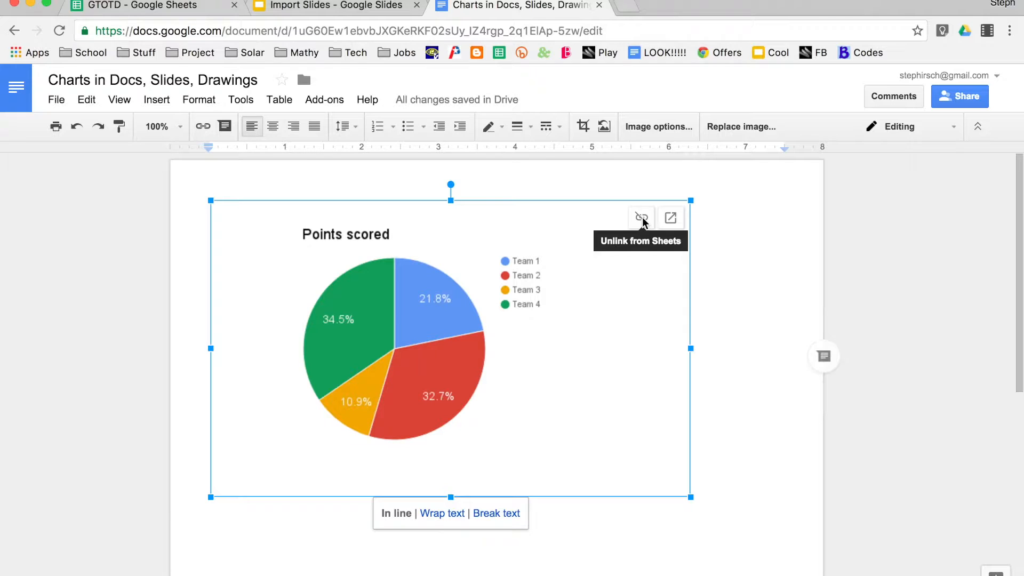
left_click(672, 220)
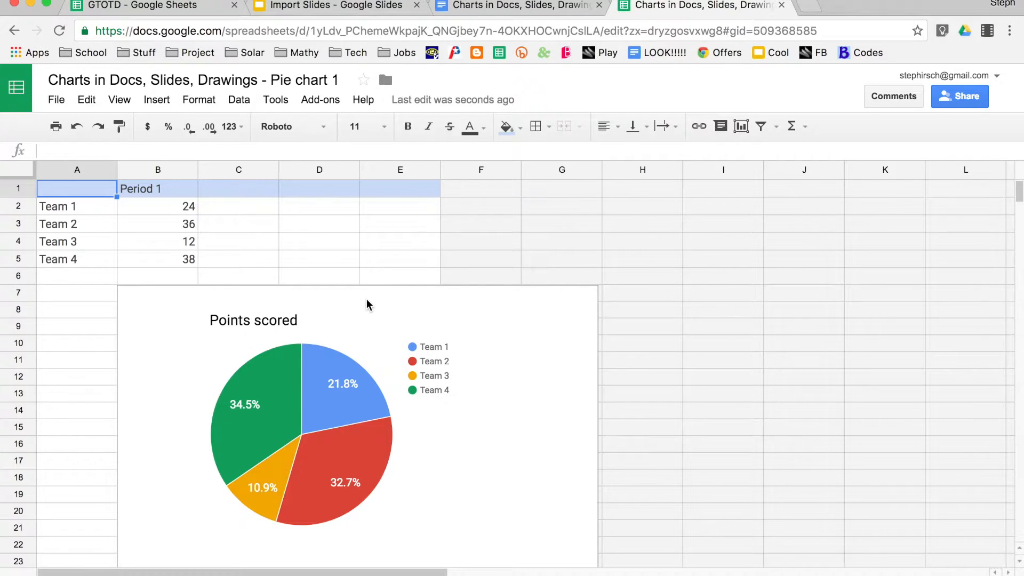
left_click_drag(367, 300, 393, 263)
left_click(371, 320)
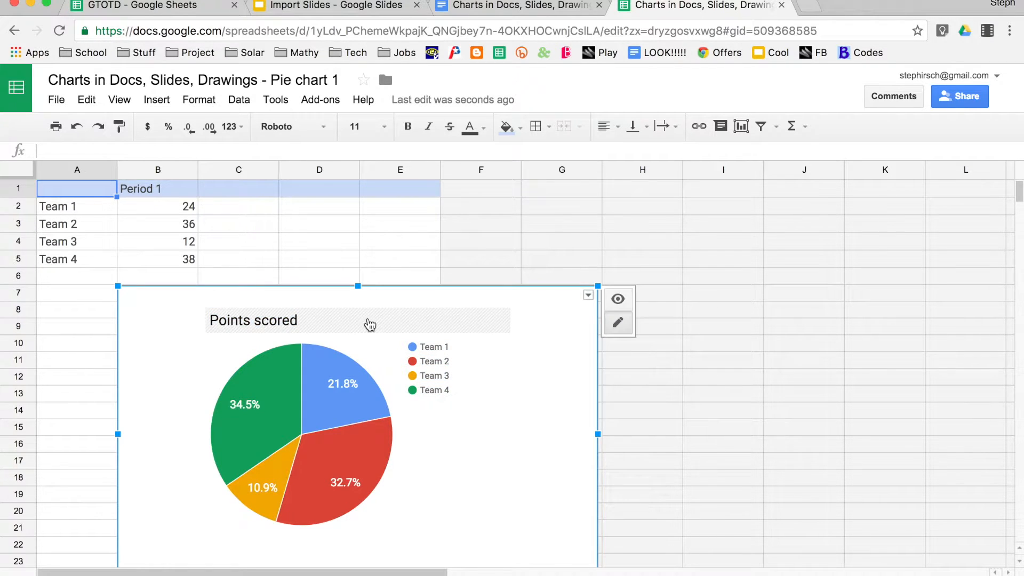
left_click_drag(373, 299, 520, 226)
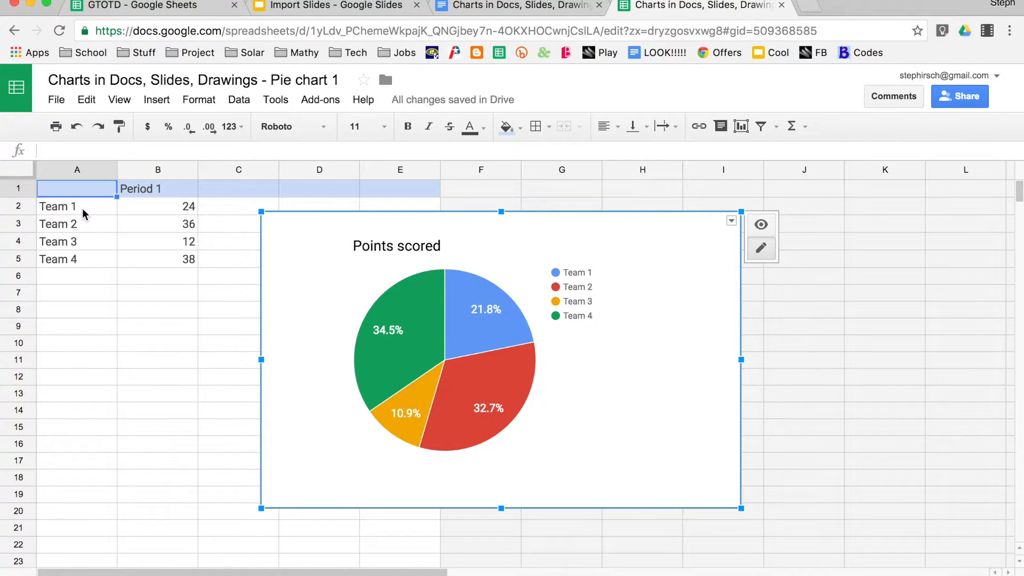
Set the Period 1 points to 50 for Team 1, 45 for Team 2, 30 for Team 3 and 10 for Team 4
left_click(84, 212)
left_click(138, 207)
left_click(85, 210)
left_click(128, 209)
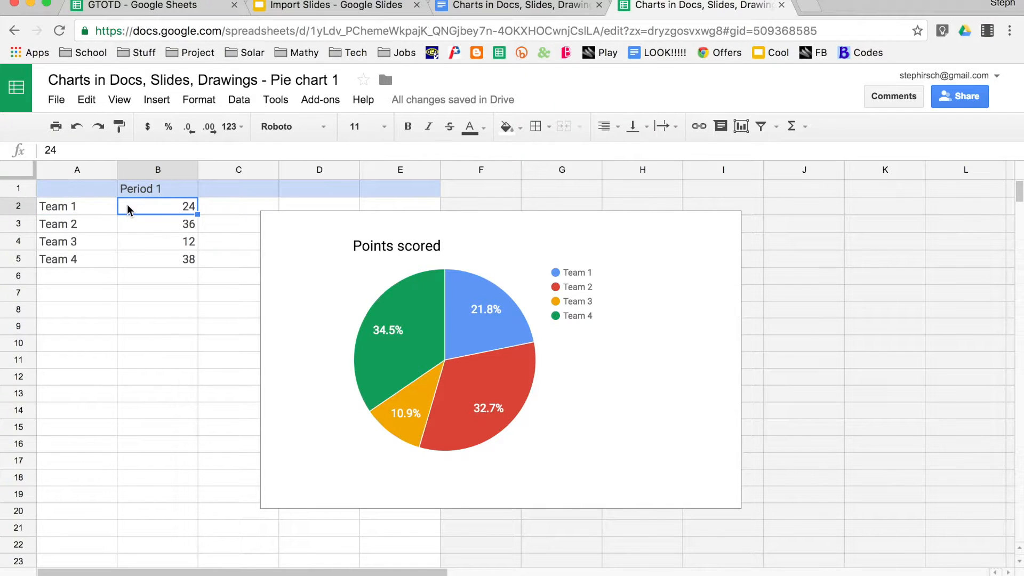
type("50")
key("Return")
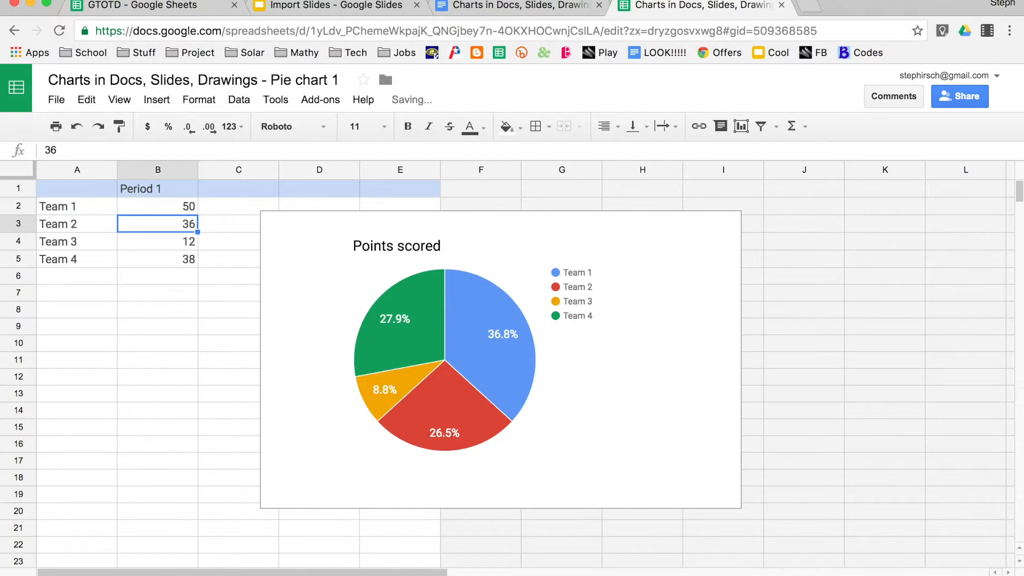
type("45")
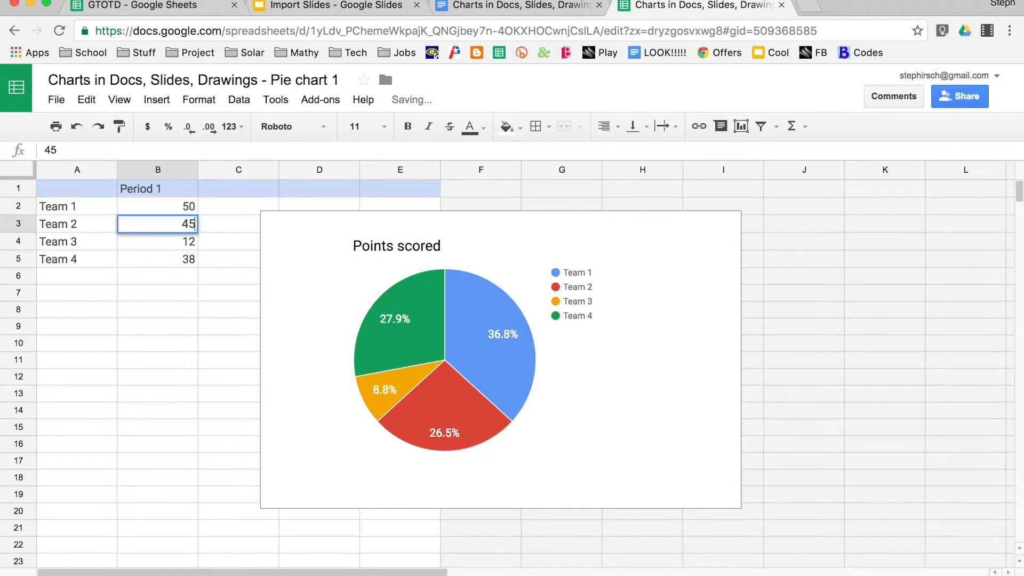
key("Return")
type("30")
key("Return")
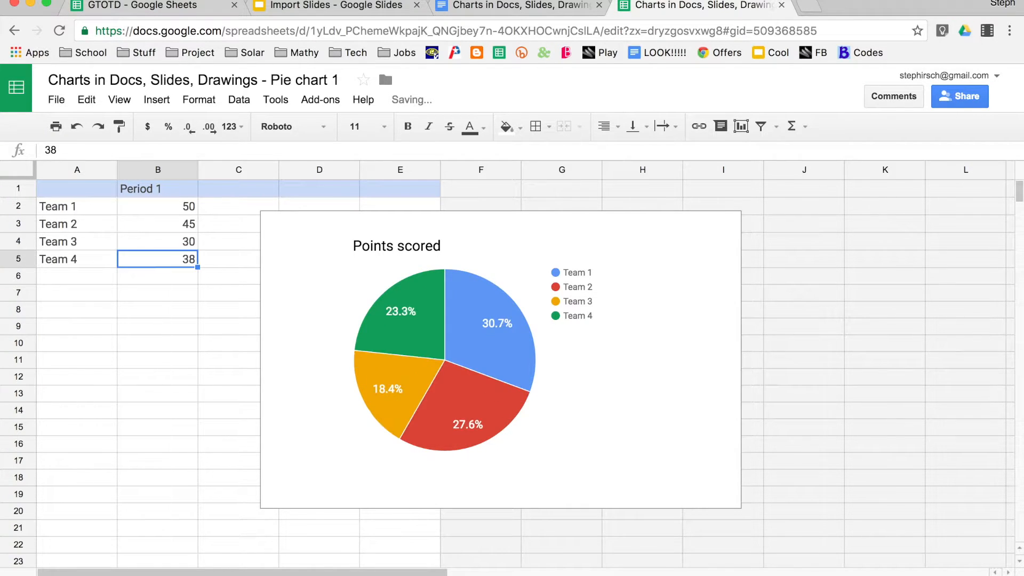
type("10")
key("Return")
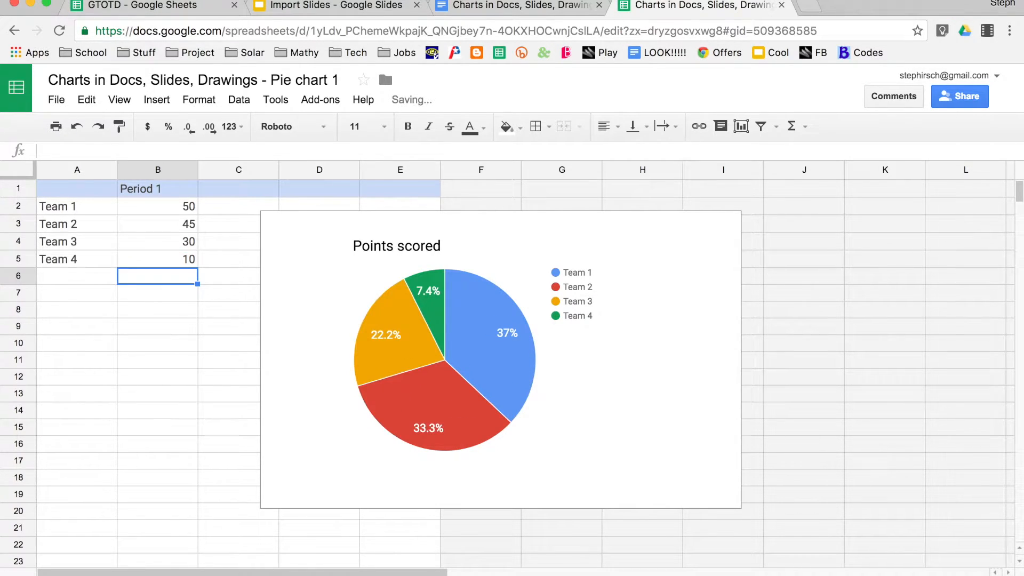
Try to extend the pie chart's title to "Points scored by Team"
left_click(383, 253)
double_click(382, 253)
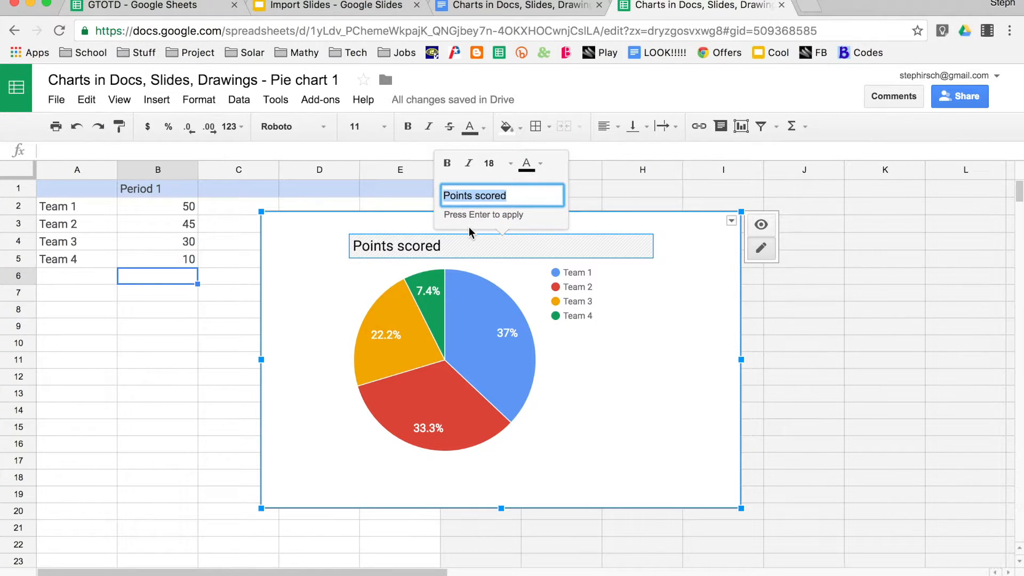
left_click(513, 195)
type("by ")
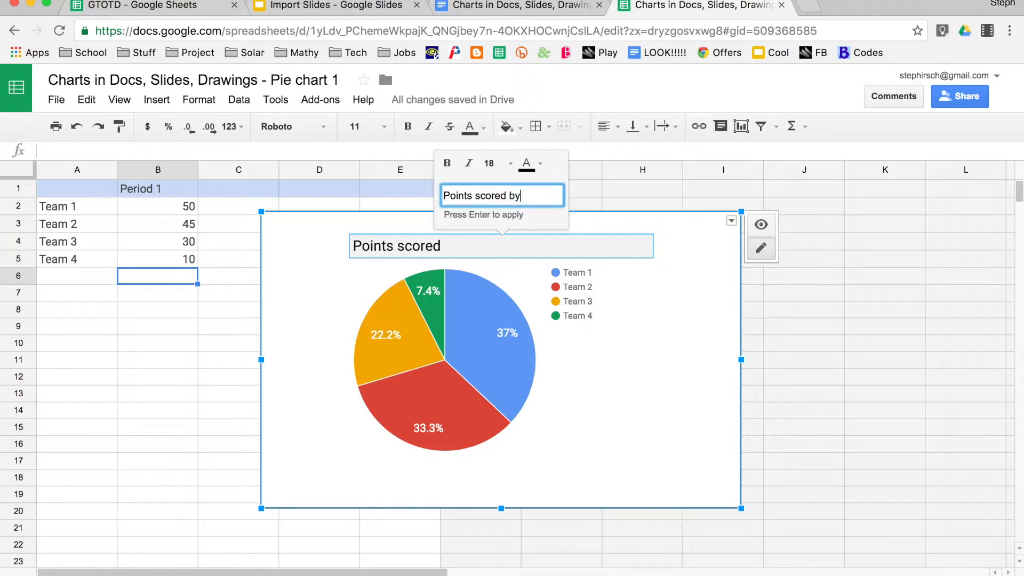
type("Team")
left_click(657, 331)
Change the pie chart's title to "Points scored by team" and apply it
left_click(468, 245)
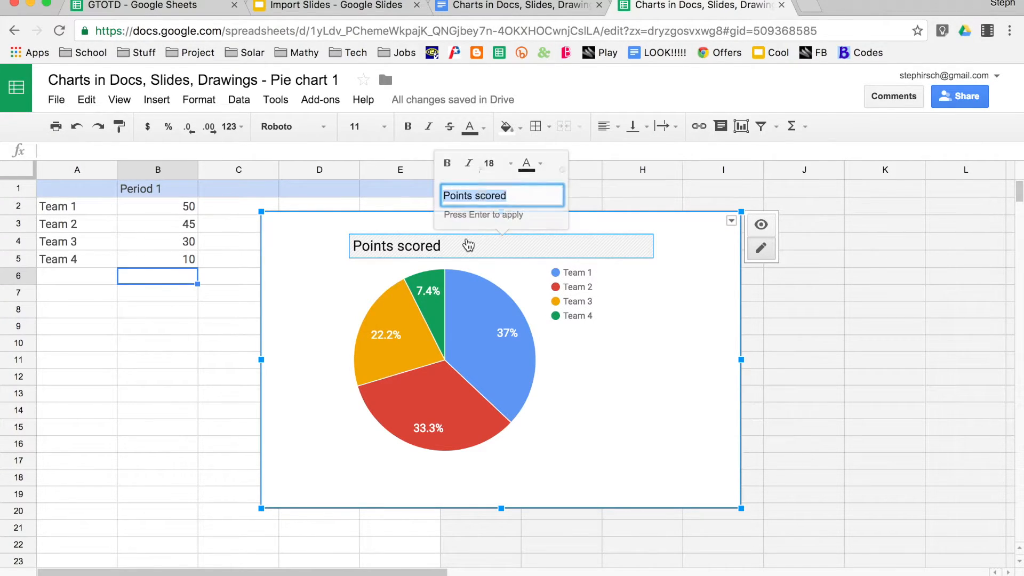
left_click(509, 195)
type("by team")
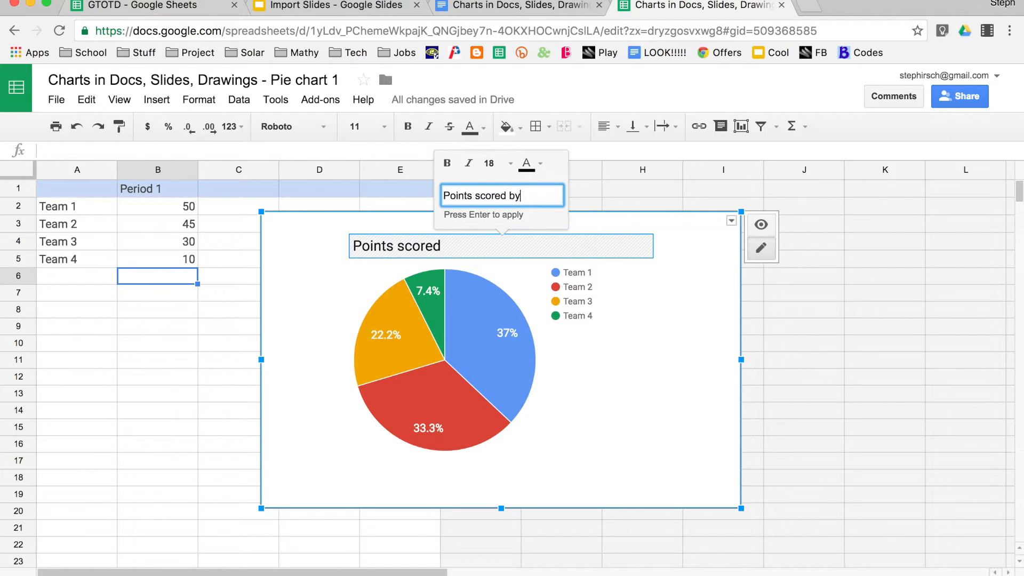
key("Return")
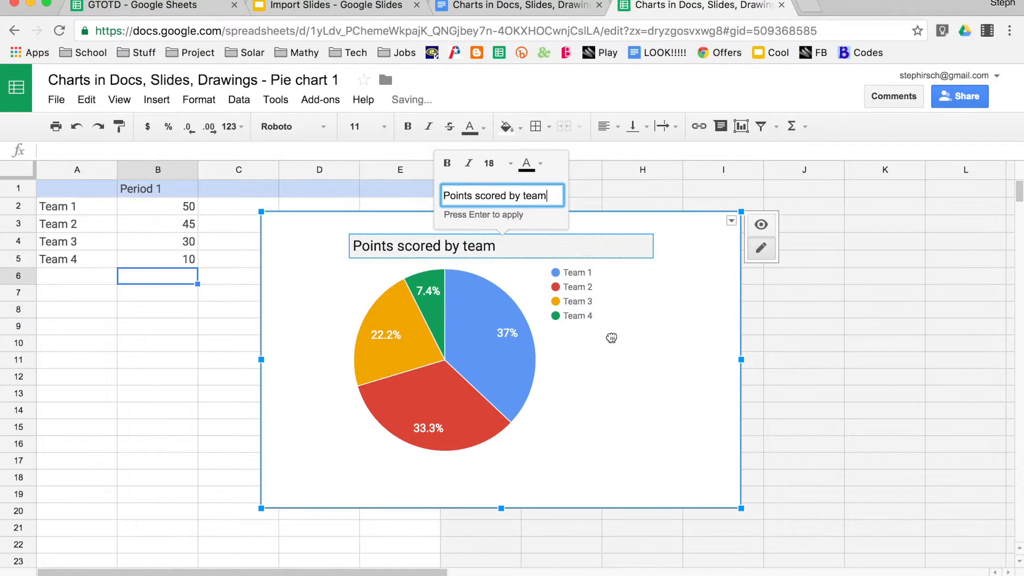
left_click(611, 340)
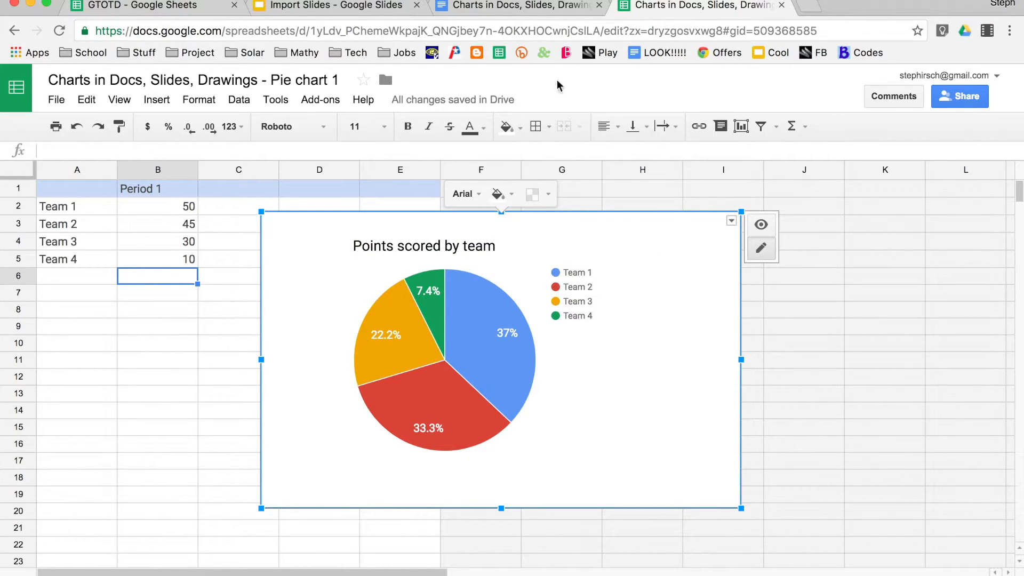
Return to the Google Docs document, update the linked pie chart, and shrink it to about 3.7 inches wide
left_click(526, 11)
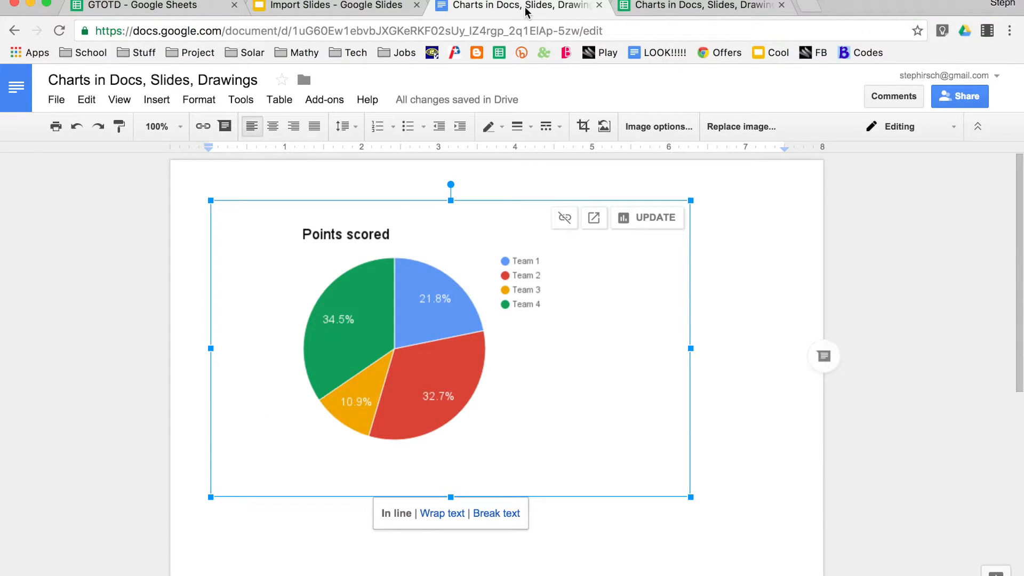
left_click(636, 224)
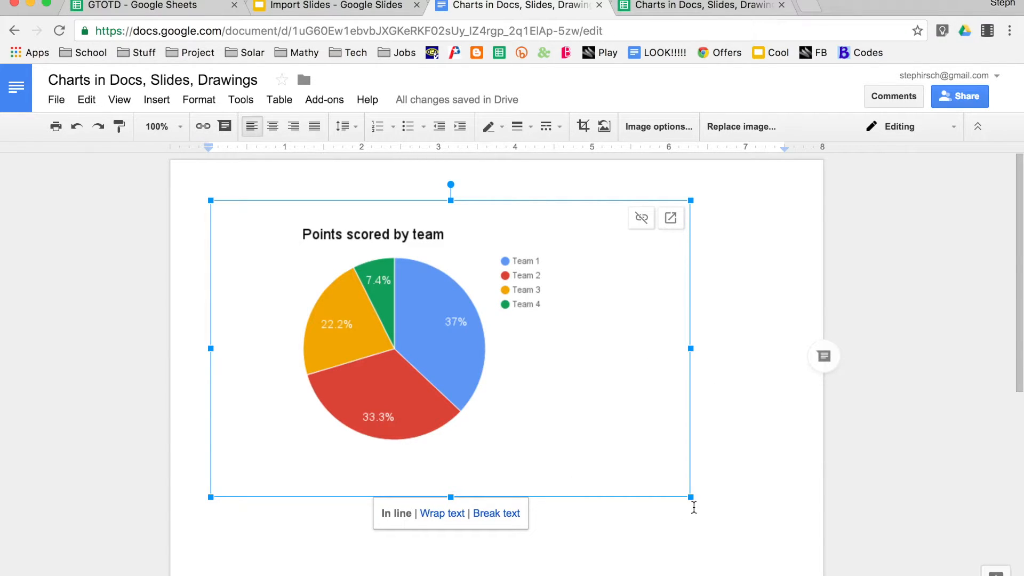
left_click_drag(692, 501, 491, 372)
left_click(537, 365)
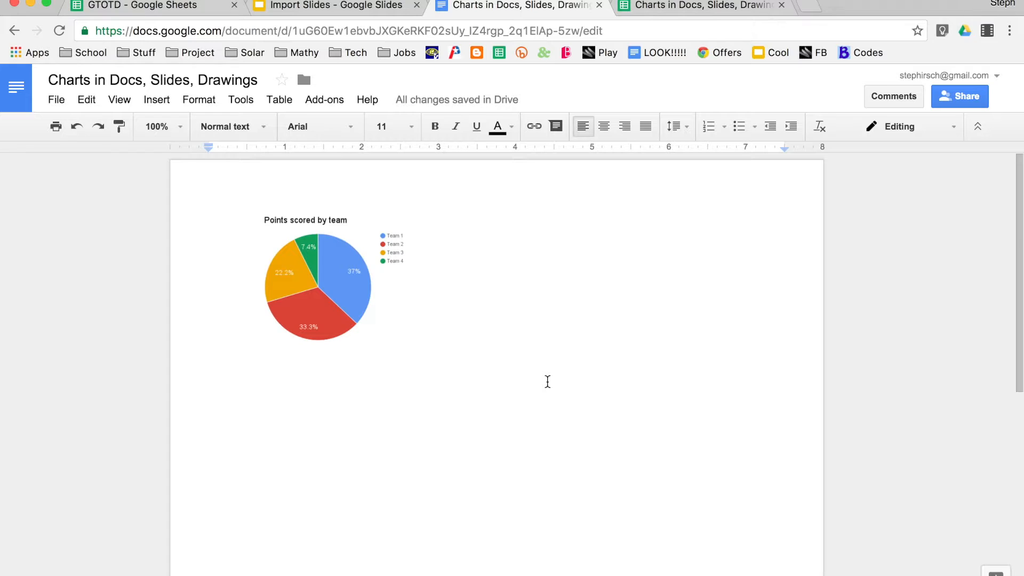
Import the "Friday Gross vs. Days" chart from the GTOTD spreadsheet below the pie chart, keeping the link to the spreadsheet
key("Return")
key("Return")
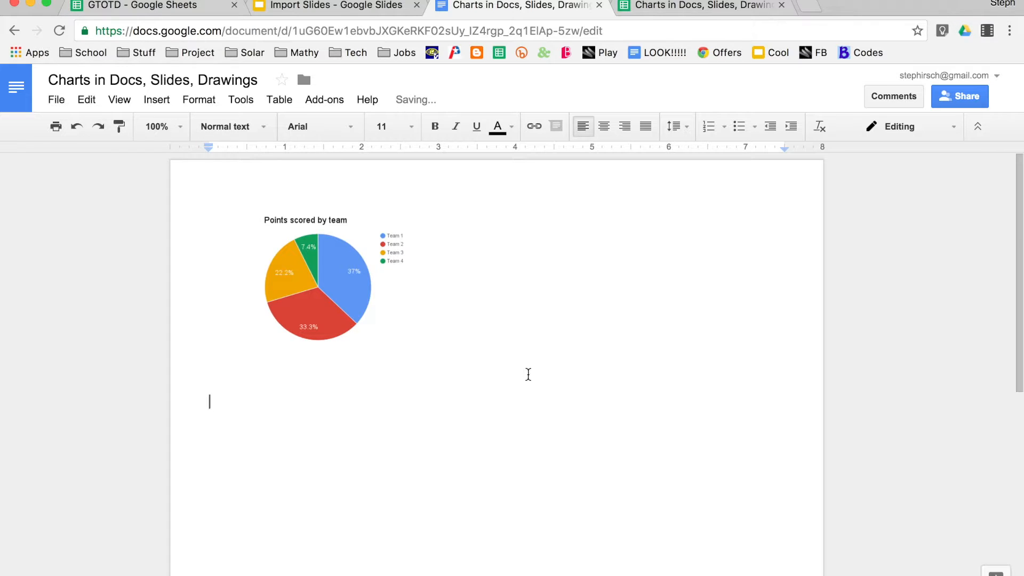
scroll(472, 377, "down", 1)
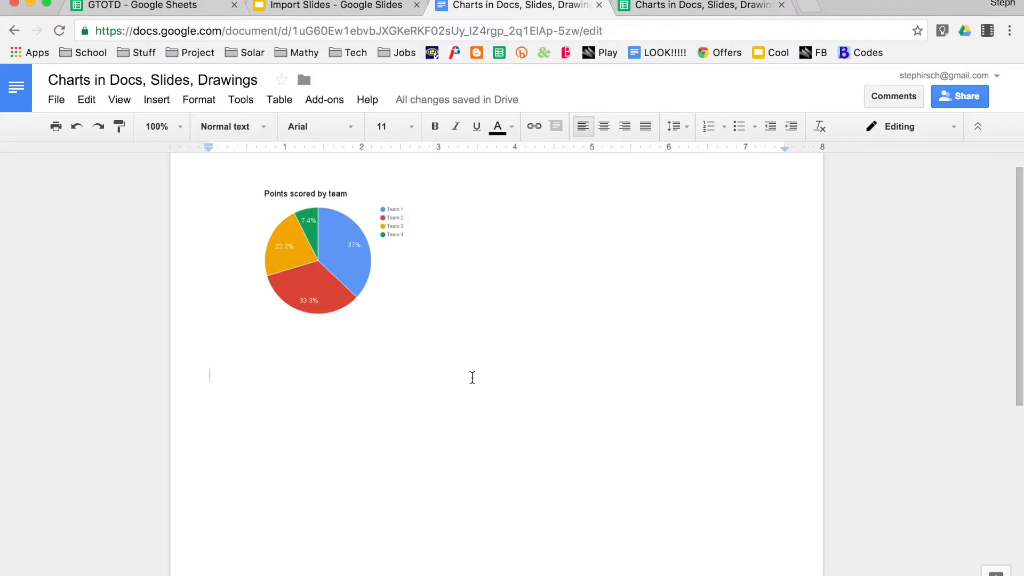
left_click(168, 108)
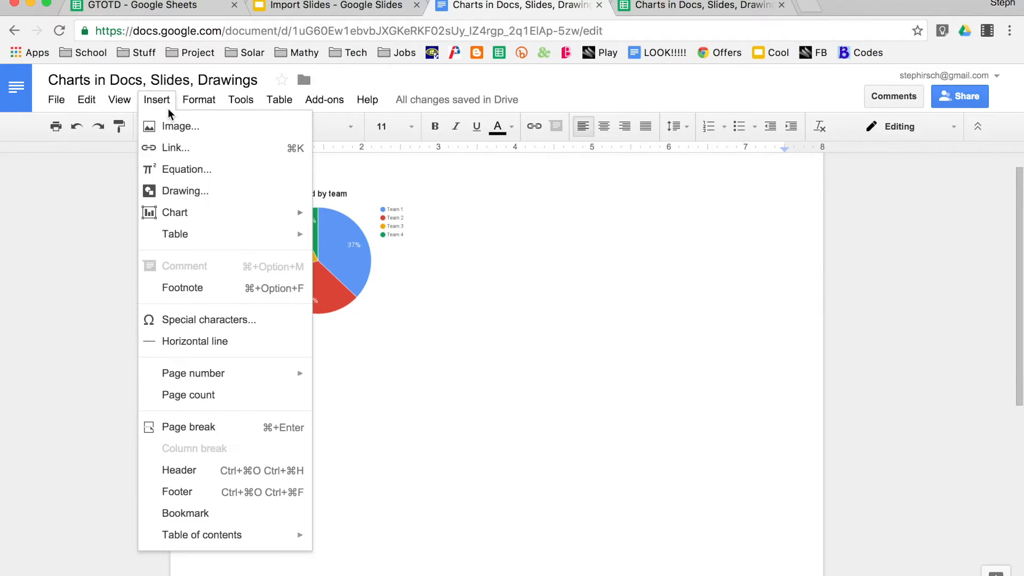
mouse_move(190, 213)
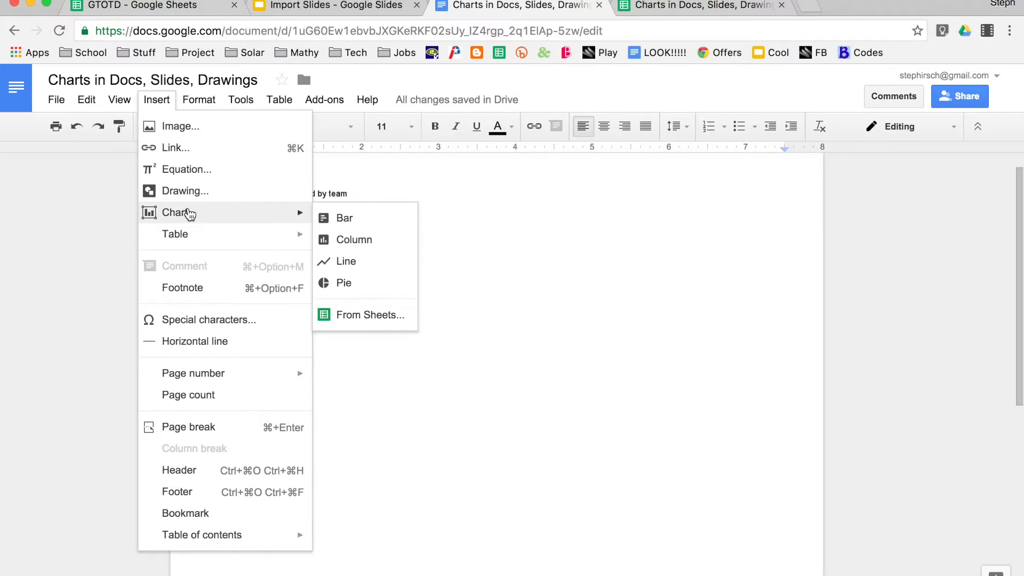
left_click(361, 319)
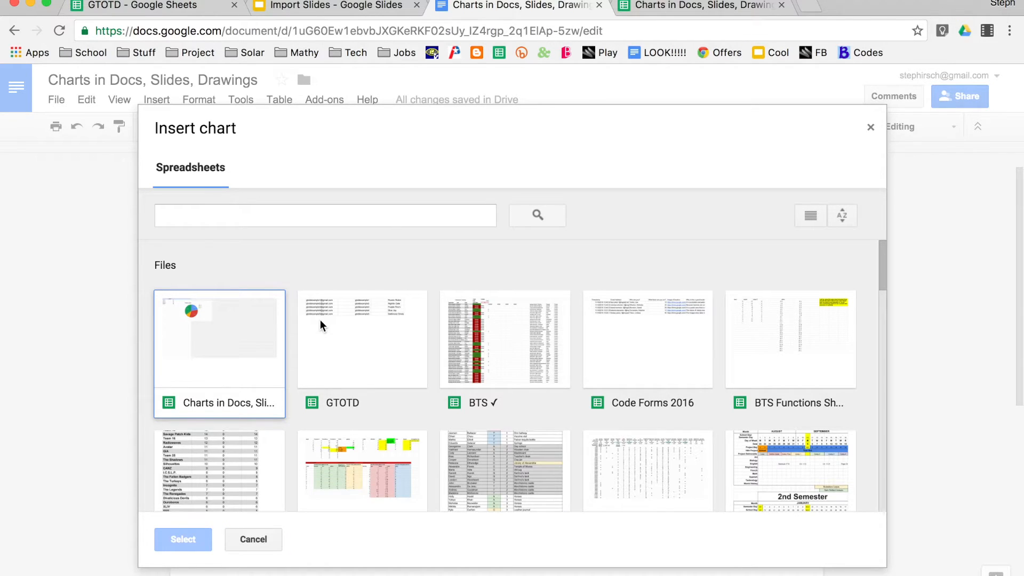
scroll(321, 320, "down", 5)
scroll(320, 319, "up", 5)
scroll(320, 319, "up", 1)
left_click(350, 369)
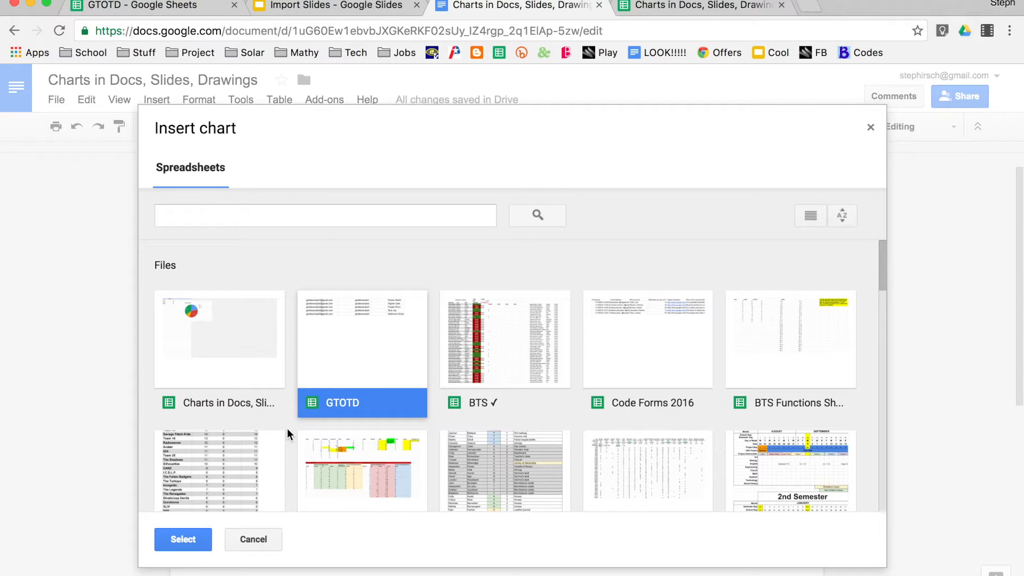
left_click(181, 542)
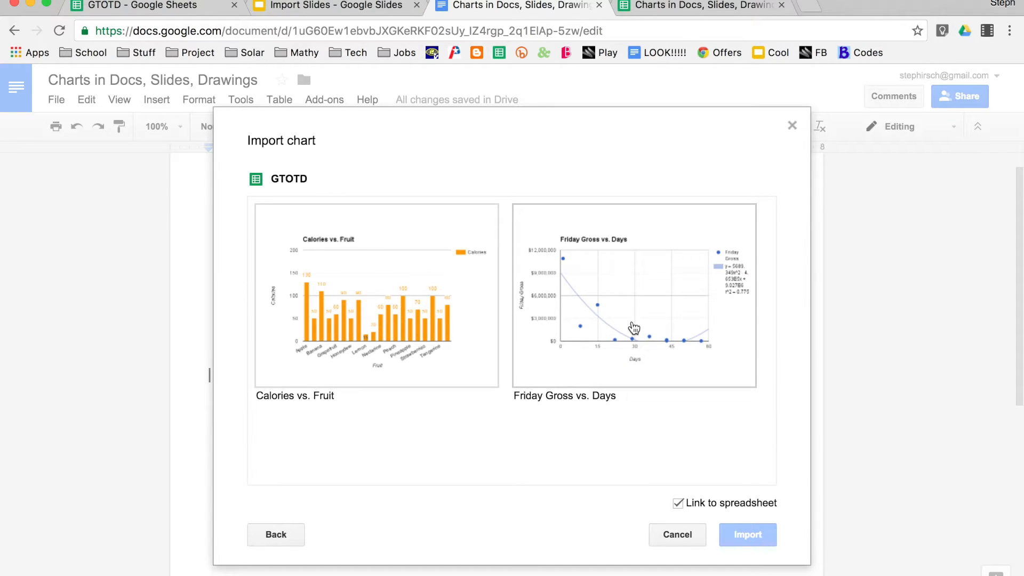
left_click(579, 313)
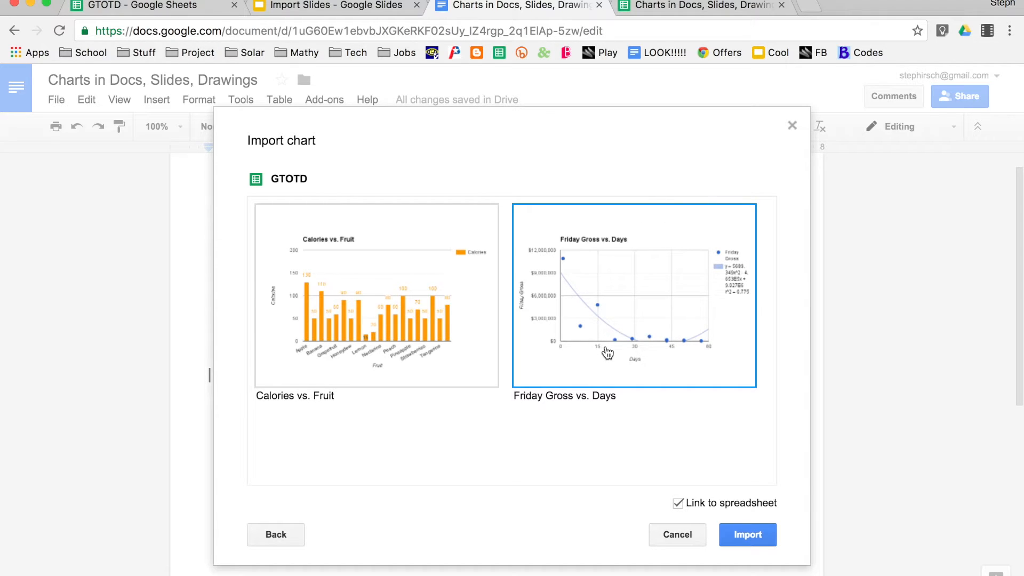
left_click(754, 528)
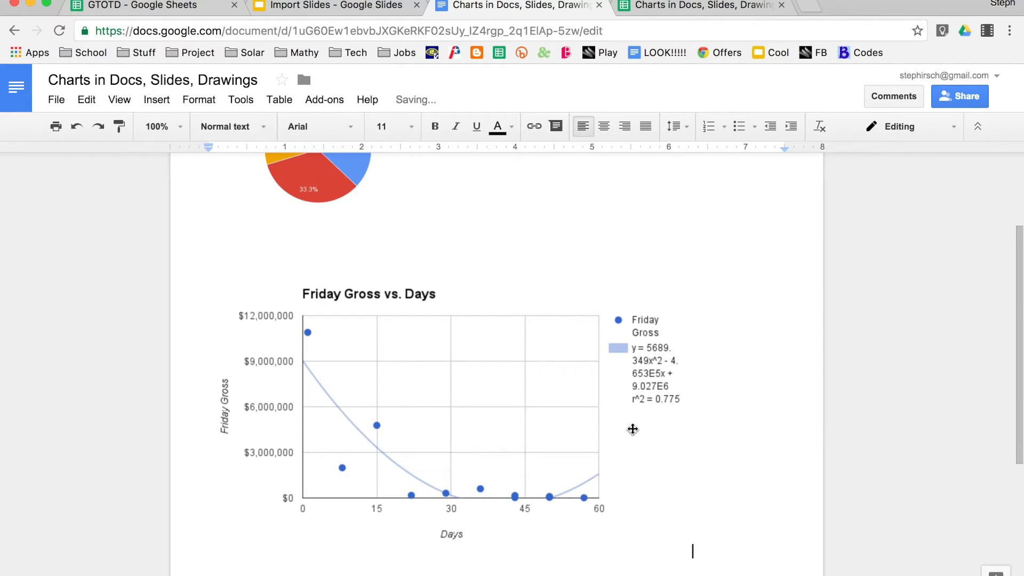
Unlink the "Friday Gross vs. Days" chart from Sheets
left_click(553, 431)
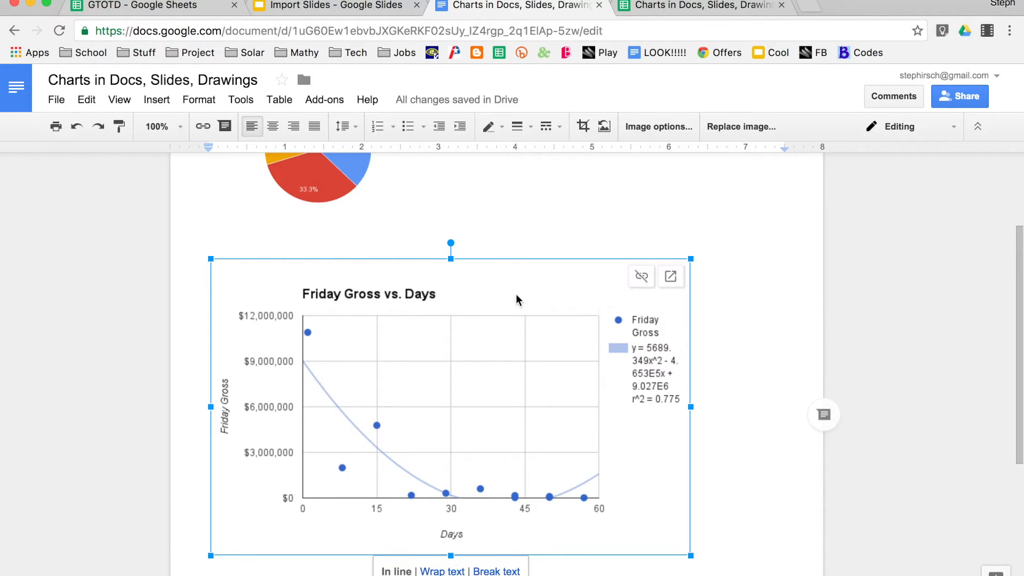
left_click(638, 277)
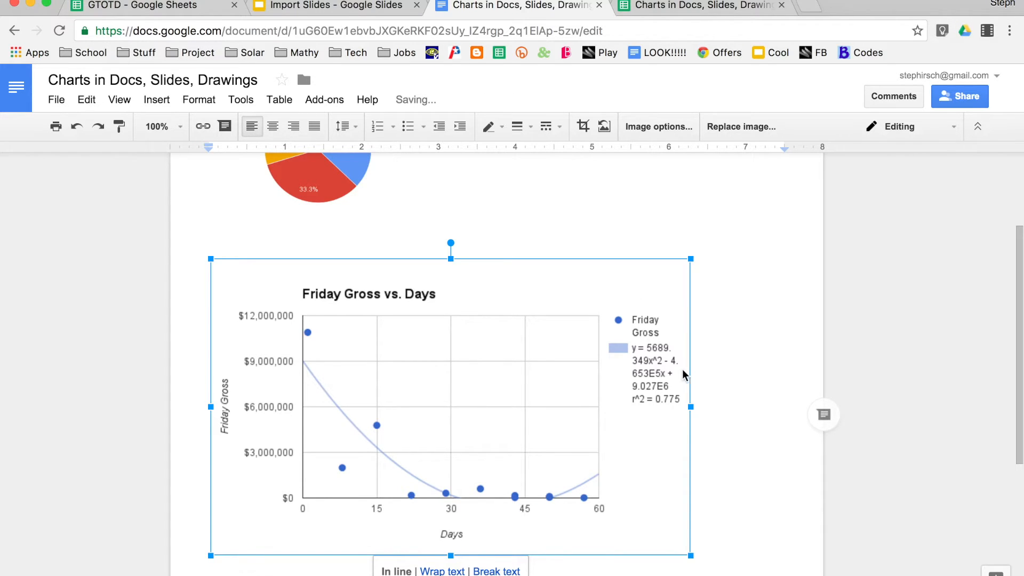
left_click(729, 377)
left_click(645, 448)
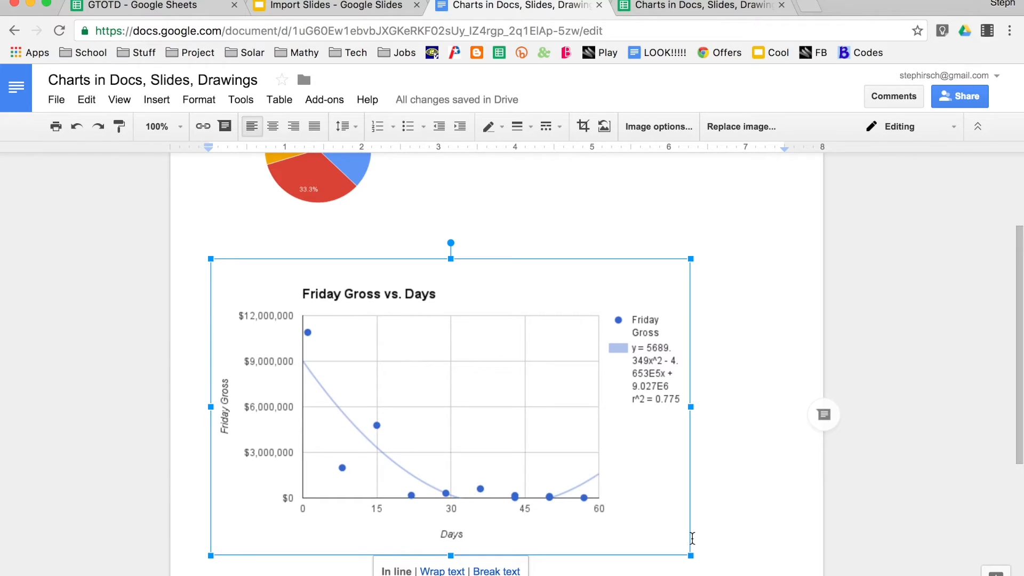
Shrink the "Friday Gross vs. Days" chart to about 5.7 inches wide and center it on the page
left_click_drag(691, 555, 650, 514)
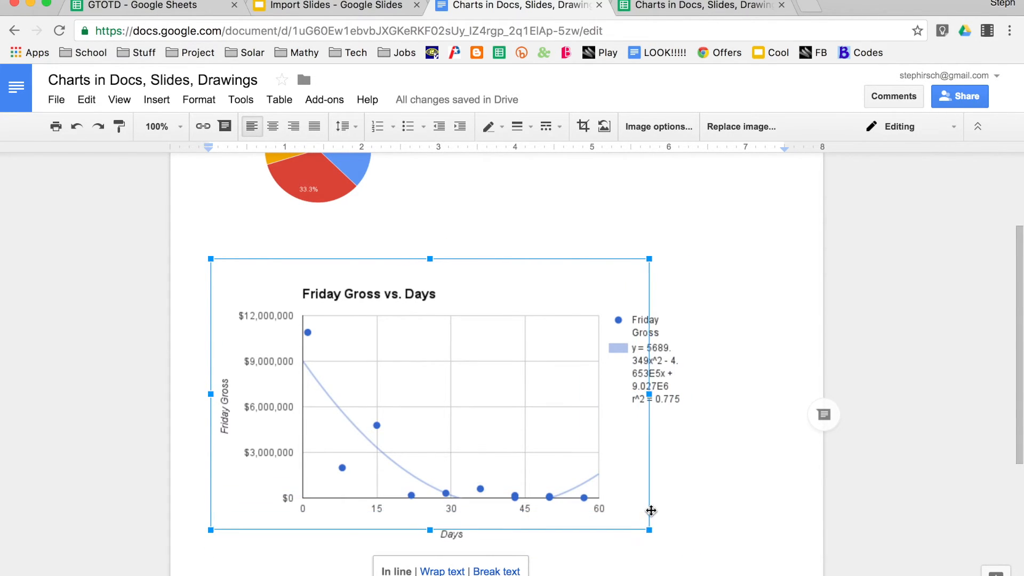
left_click(278, 128)
scroll(471, 231, "up", 2)
left_click(471, 231)
scroll(475, 235, "up", 2)
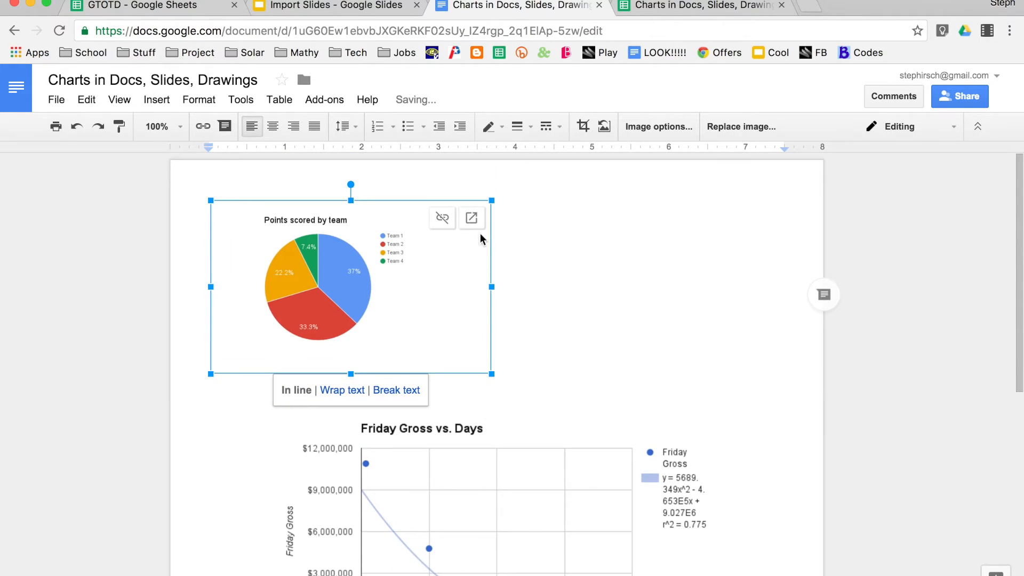
left_click(569, 370)
scroll(564, 375, "down", 2)
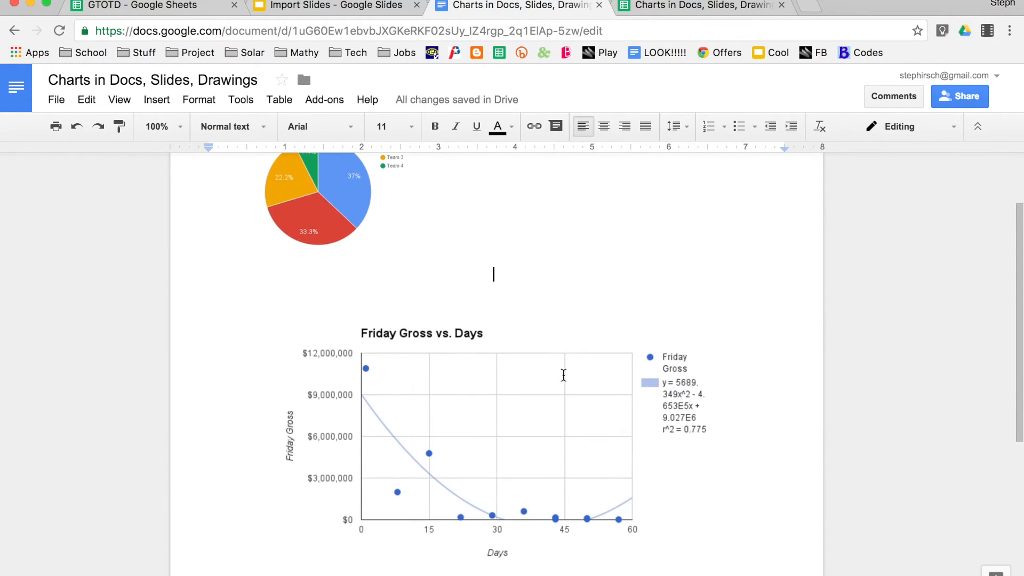
Review both charts in the document and inspect the Sheets link options of the "Points scored by team" pie chart
scroll(563, 375, "down", 1)
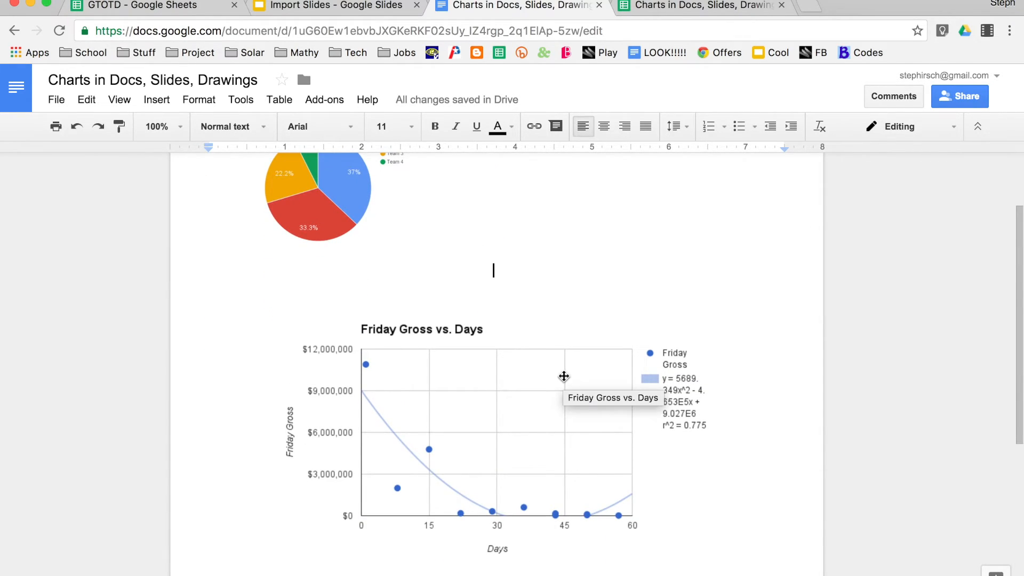
scroll(525, 417, "down", 2)
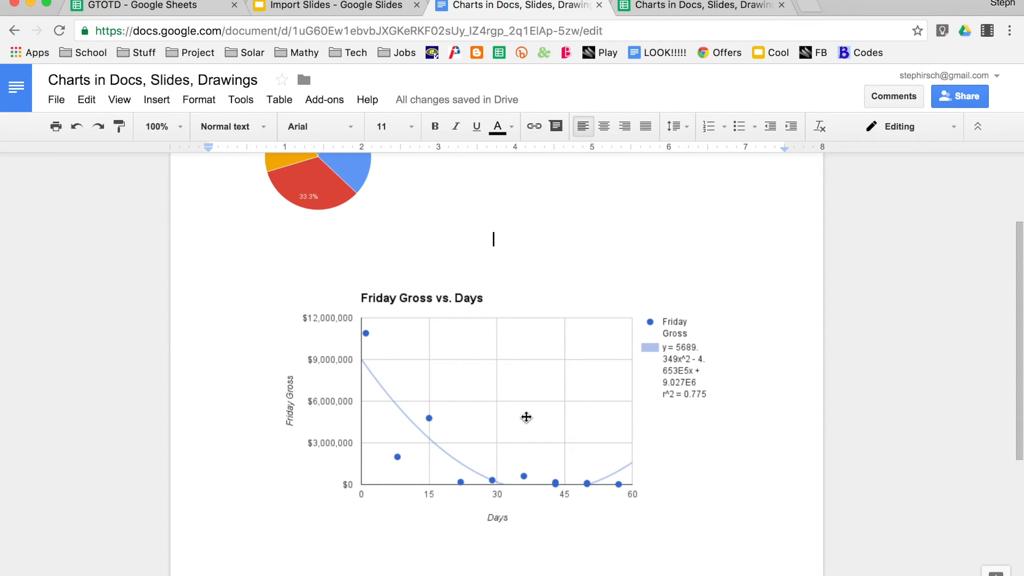
scroll(526, 416, "up", 3)
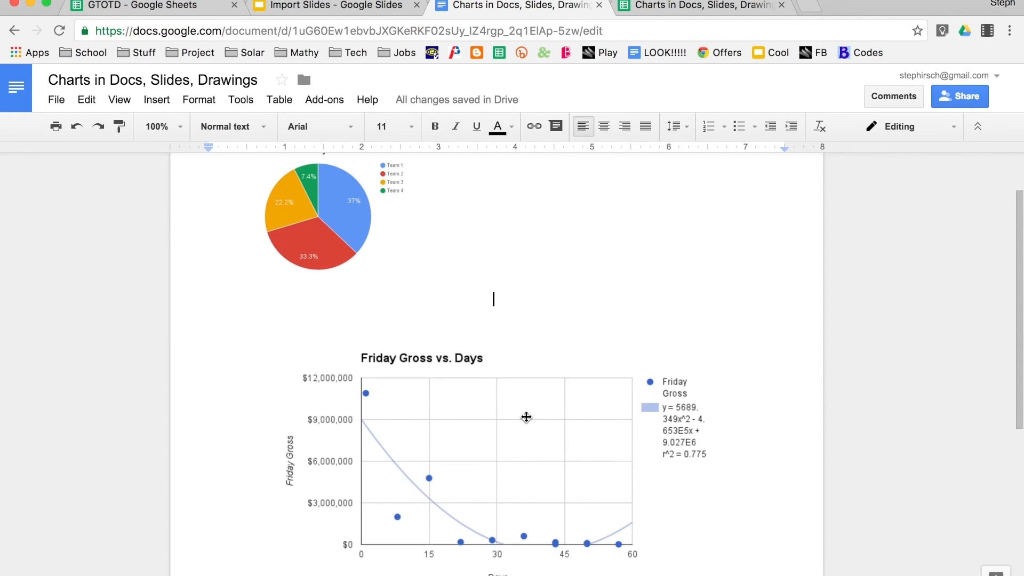
left_click(384, 285)
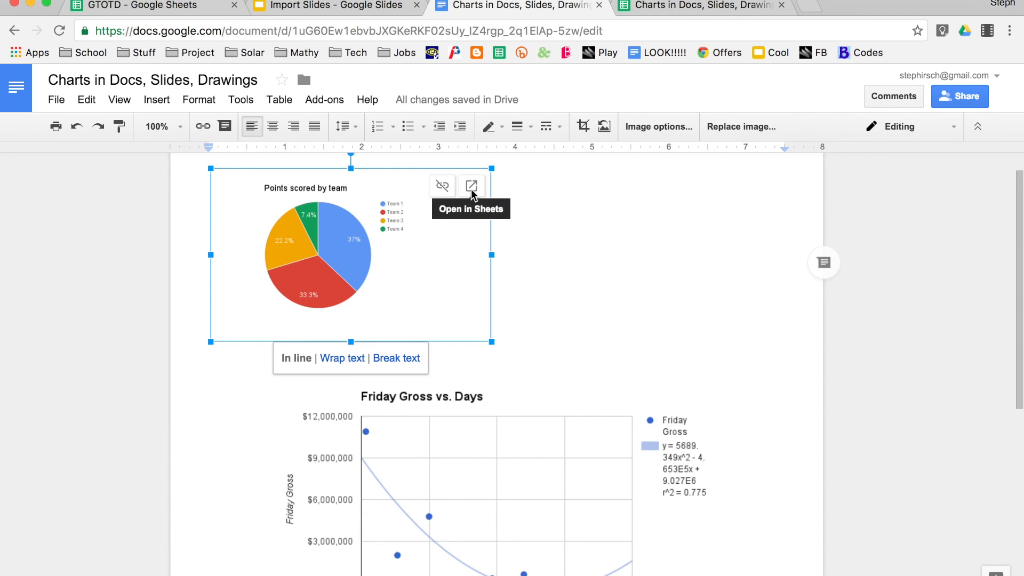
left_click(528, 358)
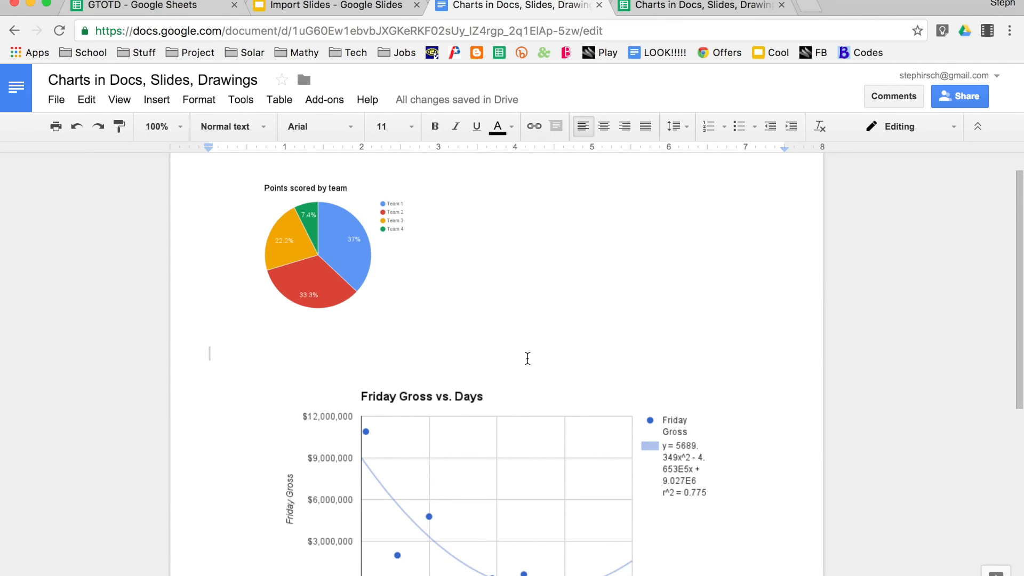
scroll(527, 359, "up", 1)
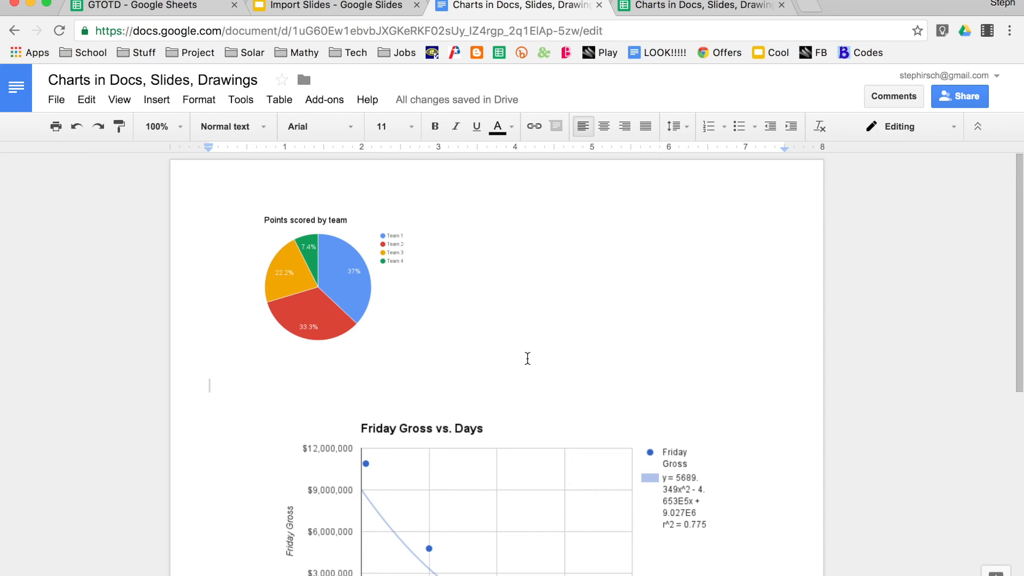